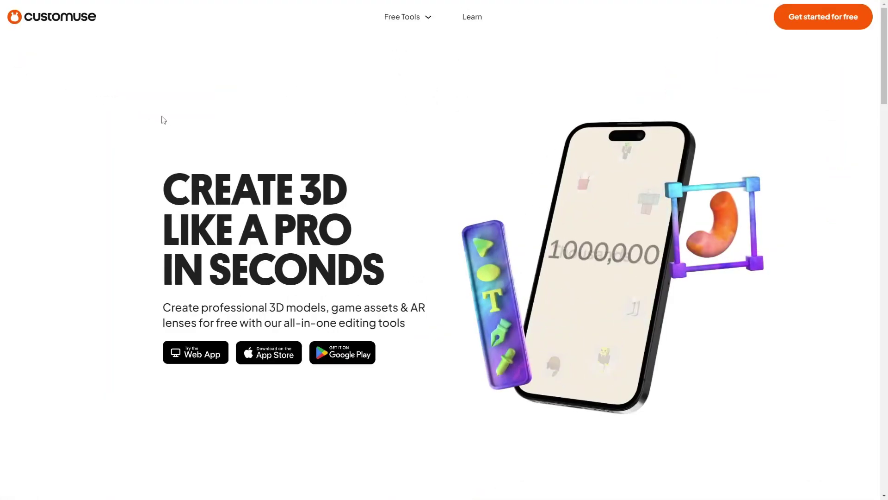
# - Open the Roblox clothes preview tool from the Free Tools list
pyautogui.scroll(-10, 360, 108)
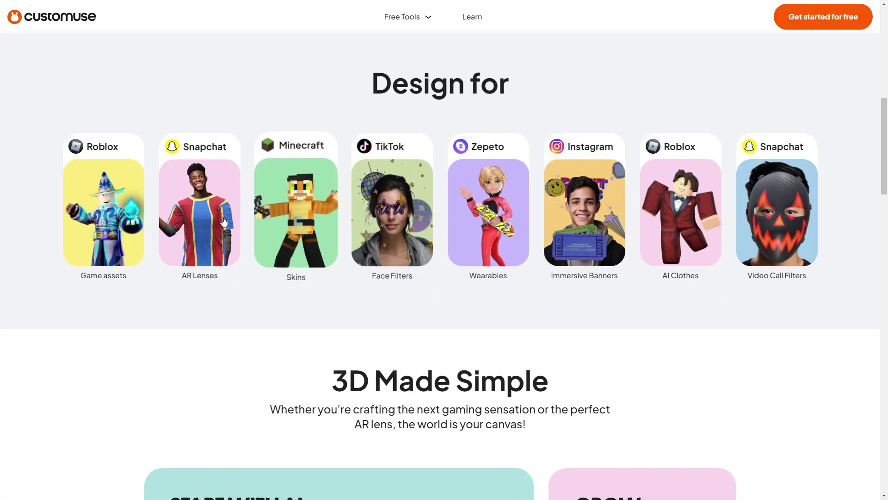
pyautogui.scroll(-10, 131, 248)
pyautogui.scroll(-20, 262, 211)
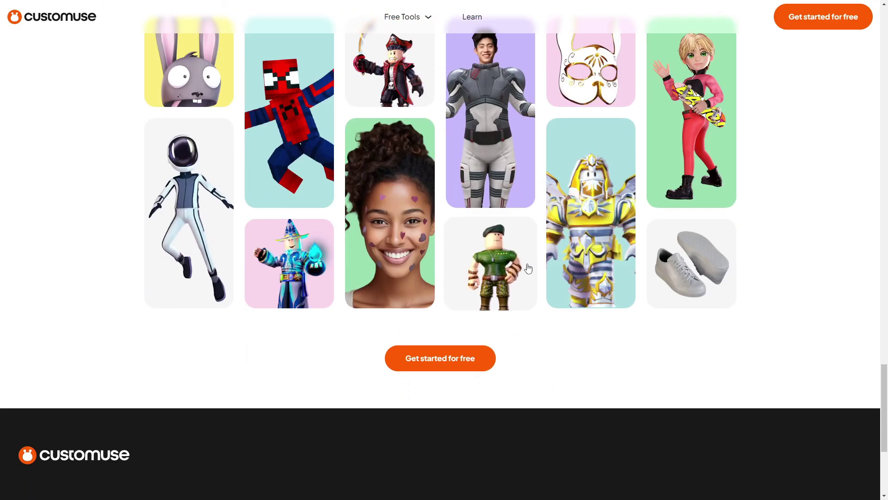
pyautogui.scroll(20, 556, 263)
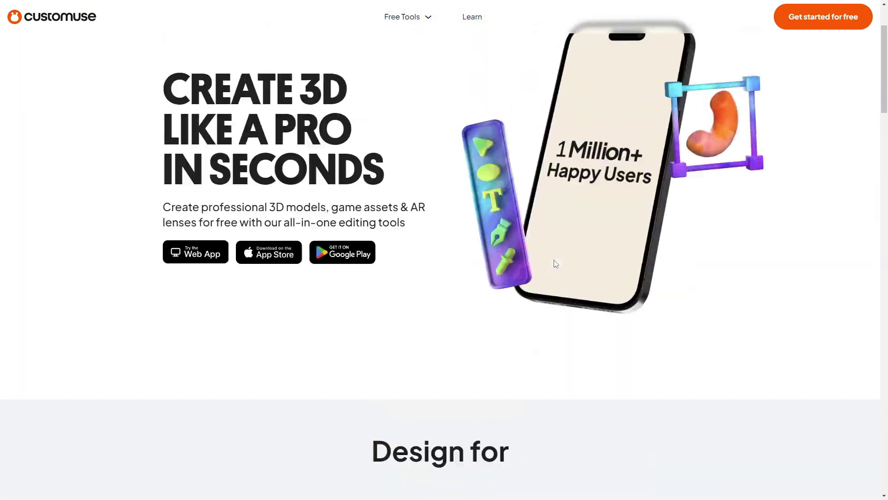
pyautogui.click(402, 17)
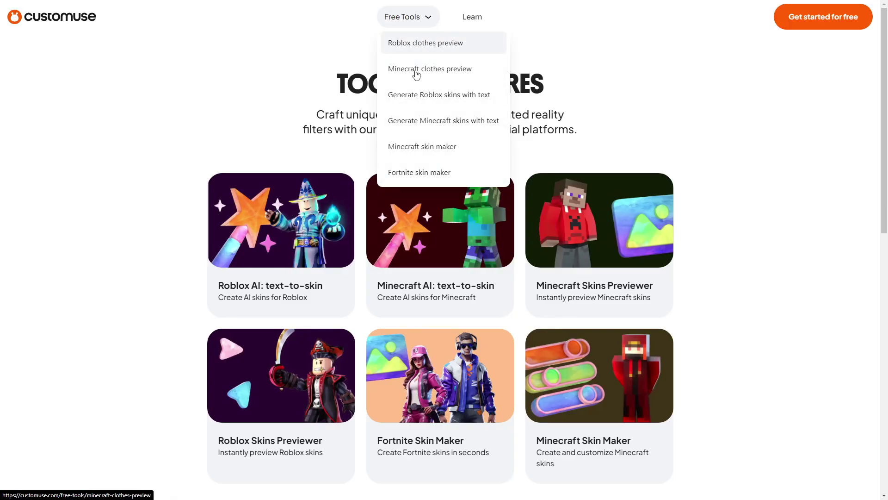
pyautogui.click(411, 42)
# - Scroll down to Explore our free tools and open the Roblox AI: text-to-skin card
pyautogui.scroll(-2, 293, 248)
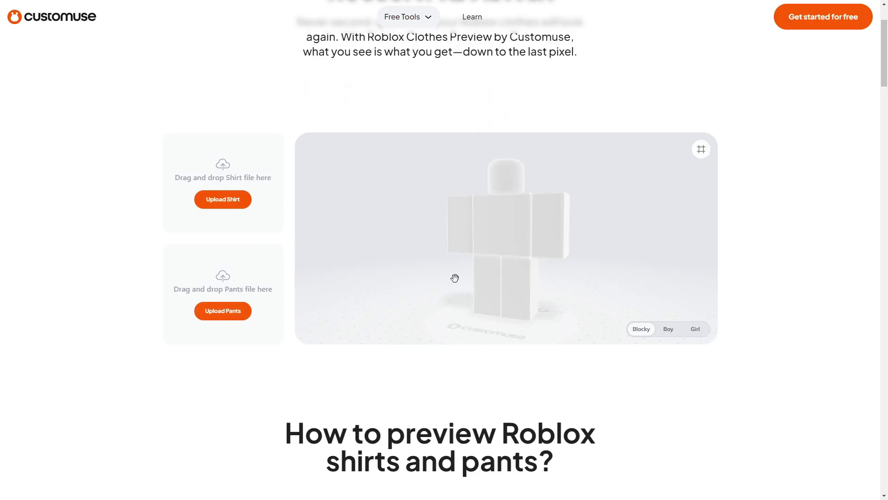
pyautogui.scroll(-8, 450, 278)
pyautogui.scroll(-7, 445, 231)
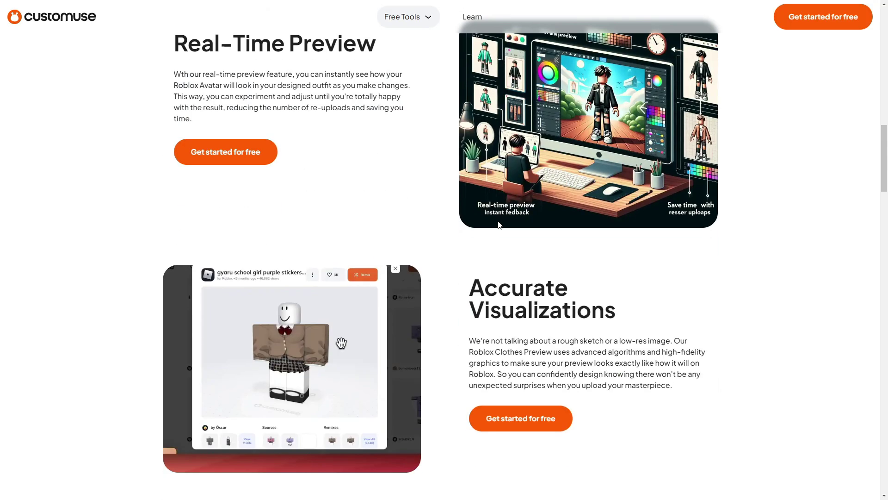
pyautogui.scroll(-12, 499, 225)
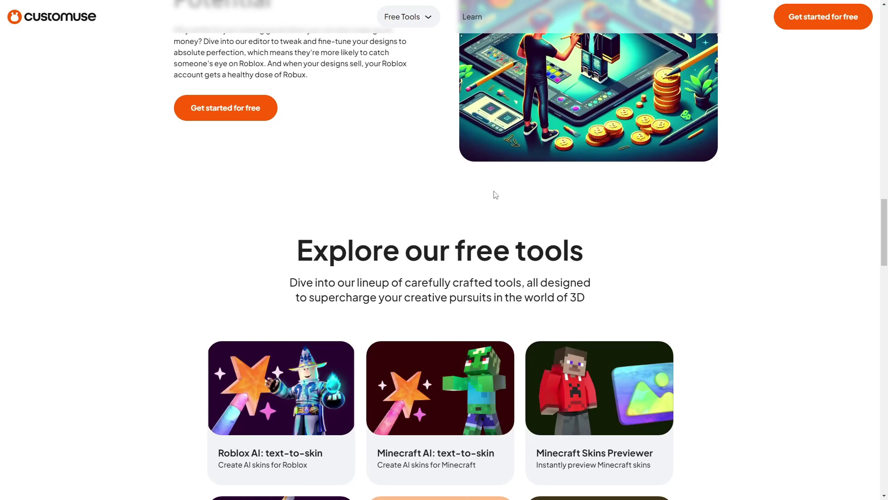
pyautogui.scroll(-5, 499, 196)
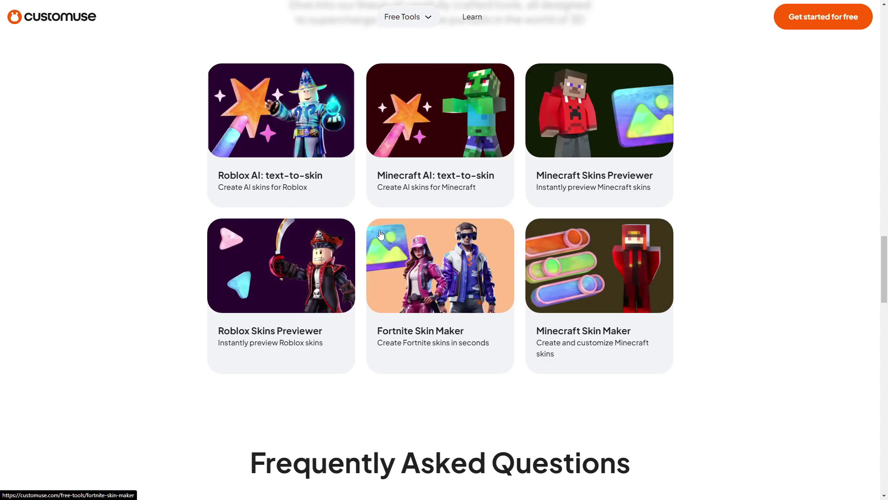
pyautogui.click(256, 187)
pyautogui.scroll(-3, 481, 196)
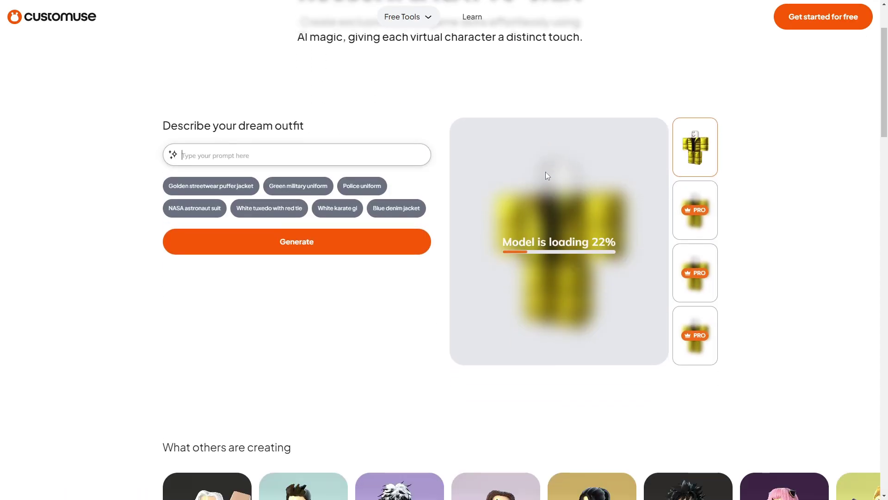
pyautogui.scroll(1, 416, 301)
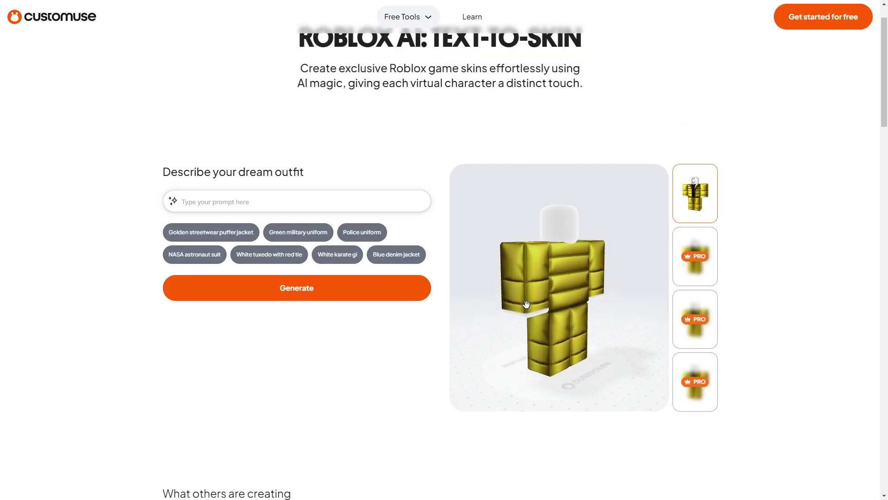
pyautogui.scroll(-2, 490, 175)
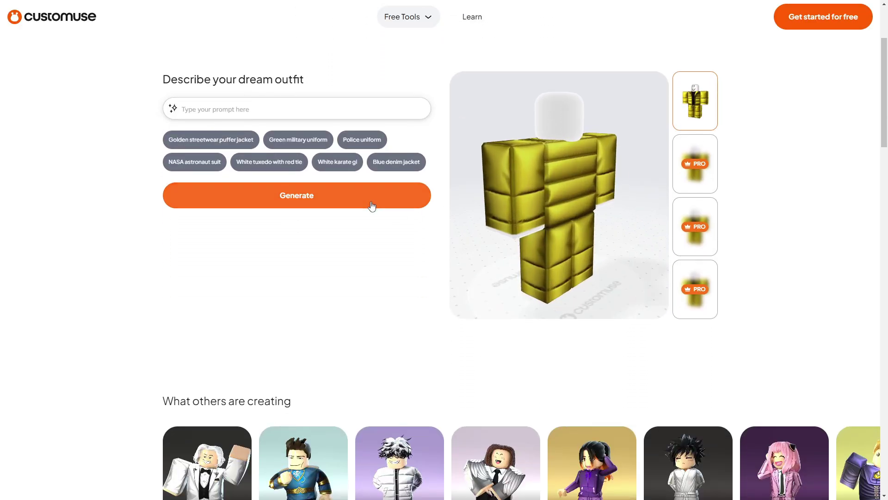
pyautogui.scroll(2, 505, 245)
pyautogui.scroll(3, 317, 295)
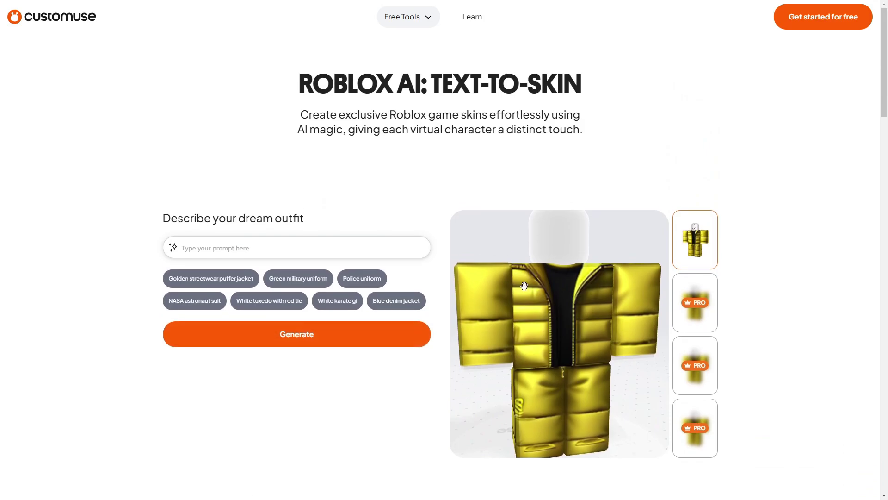
pyautogui.scroll(-1, 520, 190)
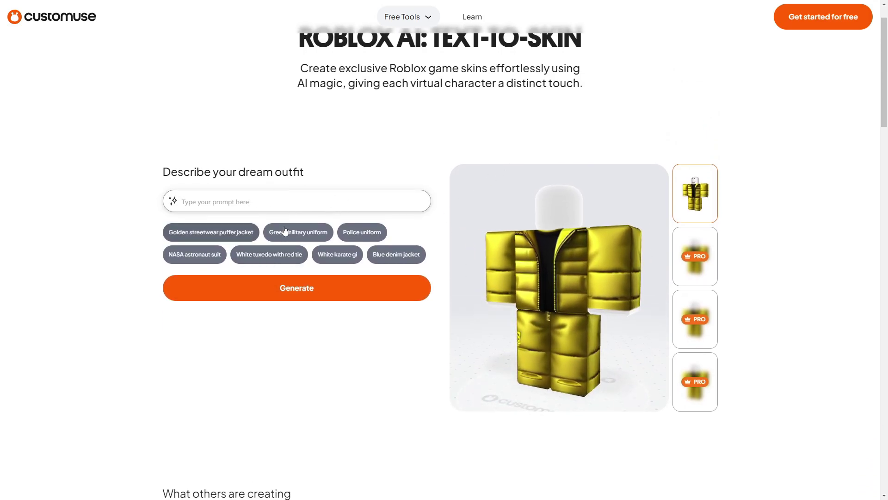
pyautogui.scroll(-5, 370, 273)
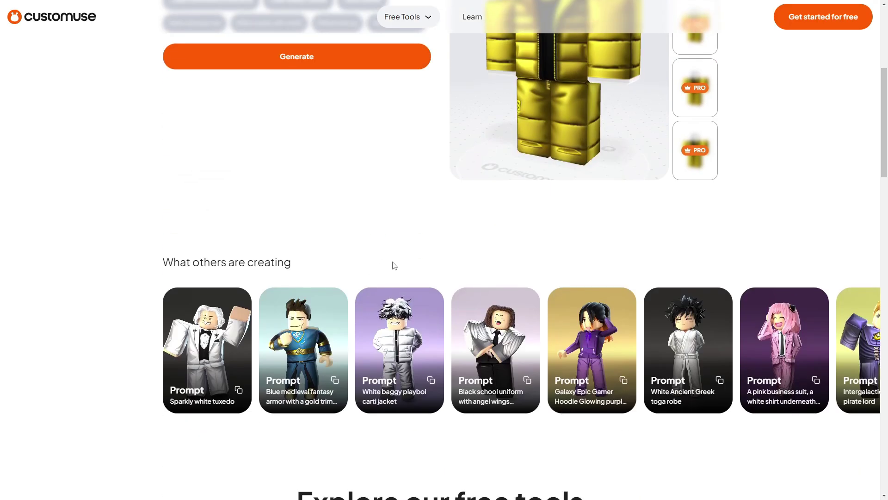
pyautogui.scroll(-12, 395, 265)
pyautogui.scroll(18, 565, 193)
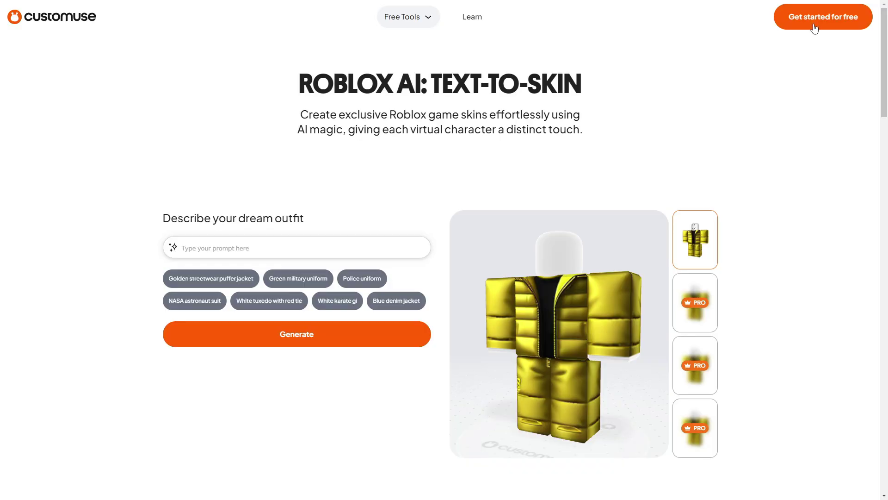
# - Enter the Customuse app and sign up for an account with Google
pyautogui.click(815, 29)
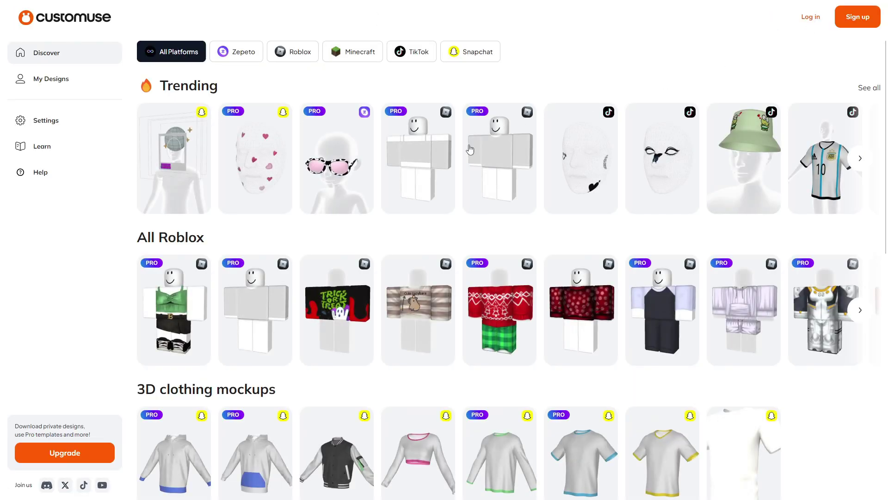
pyautogui.scroll(-14, 421, 176)
pyautogui.scroll(14, 421, 178)
pyautogui.click(858, 17)
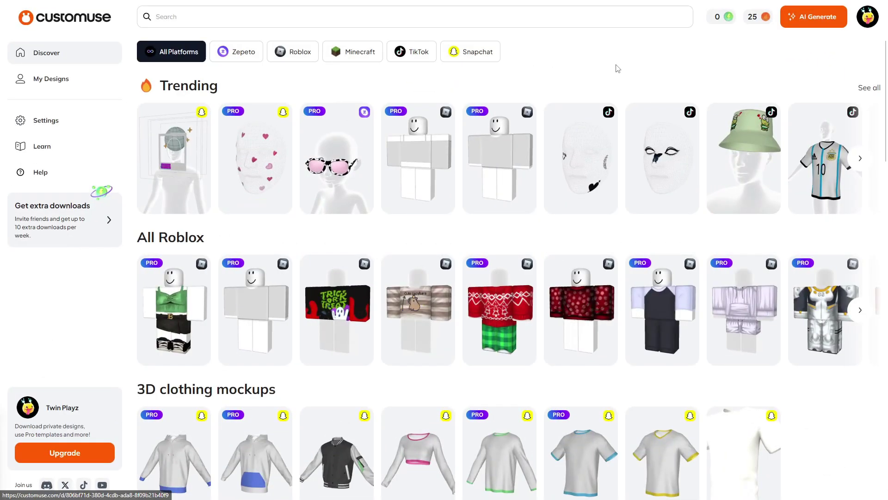
# - Check the account menu and coin counters on the Discover dashboard
pyautogui.click(868, 18)
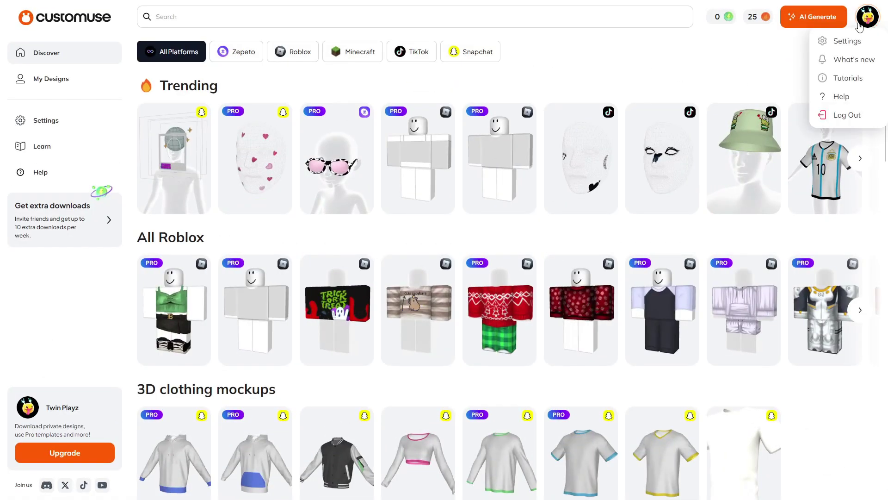
pyautogui.moveTo(755, 18)
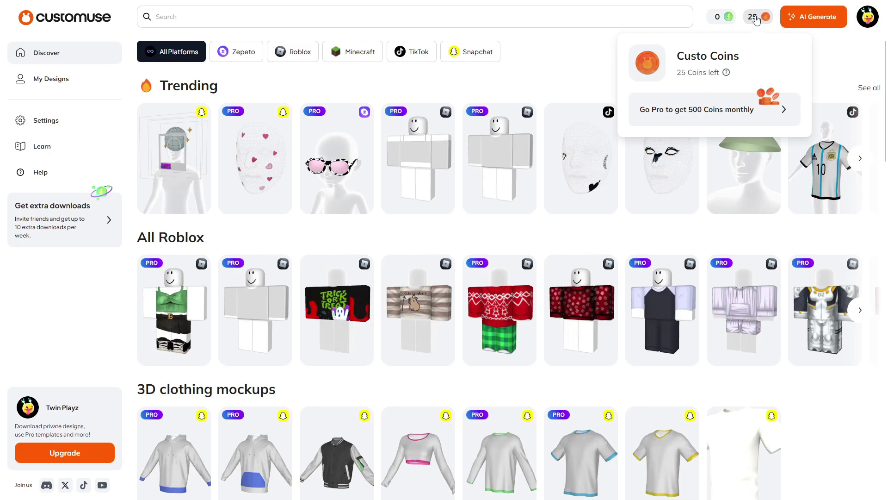
pyautogui.moveTo(728, 22)
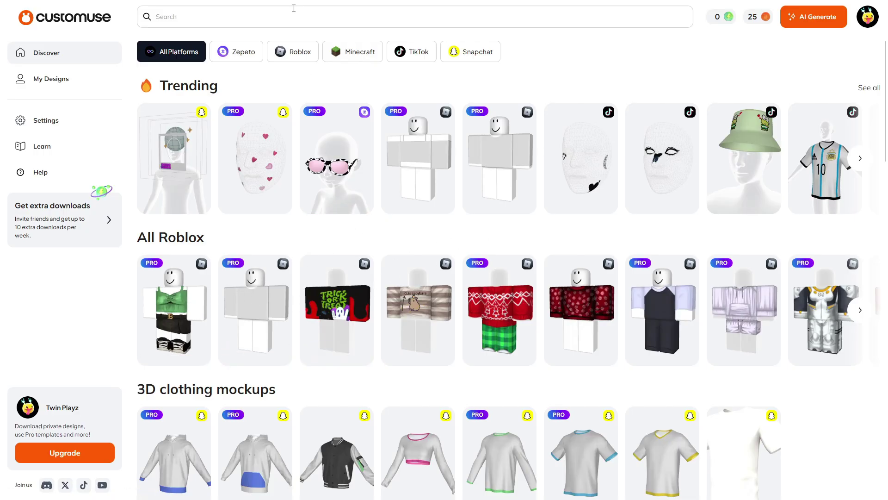
pyautogui.scroll(-7, 537, 160)
pyautogui.scroll(7, 532, 152)
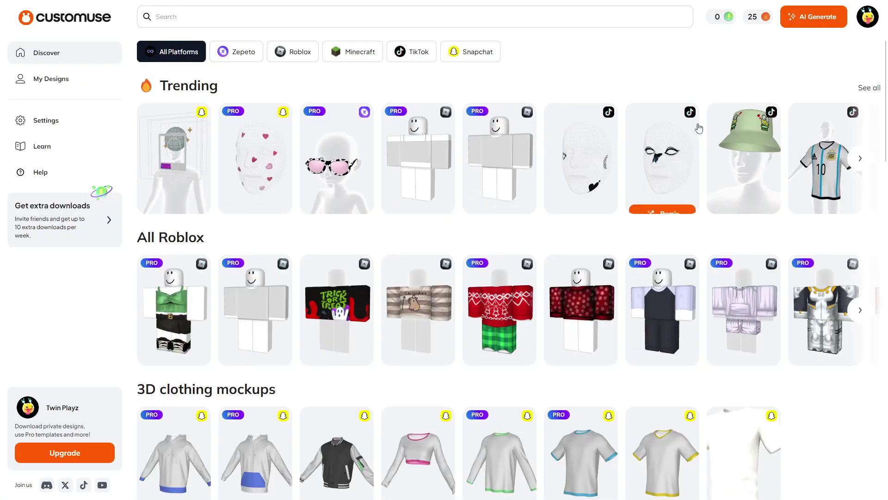
pyautogui.click(816, 23)
pyautogui.click(799, 46)
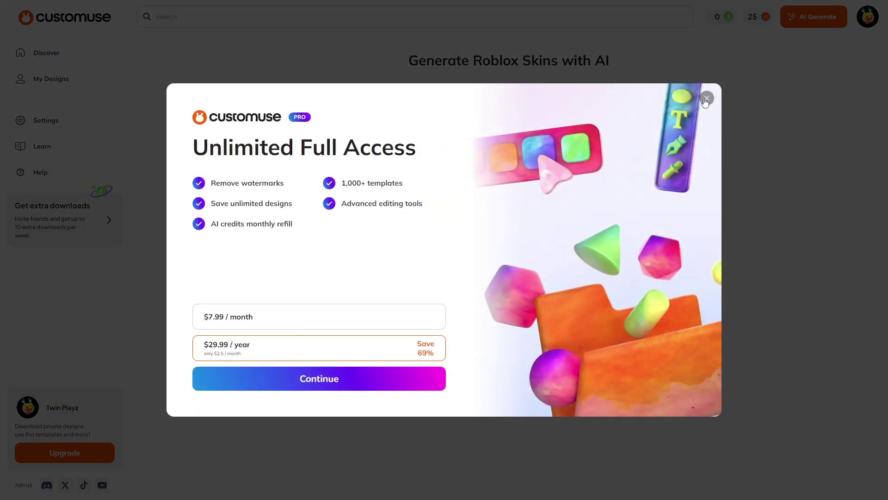
pyautogui.click(706, 99)
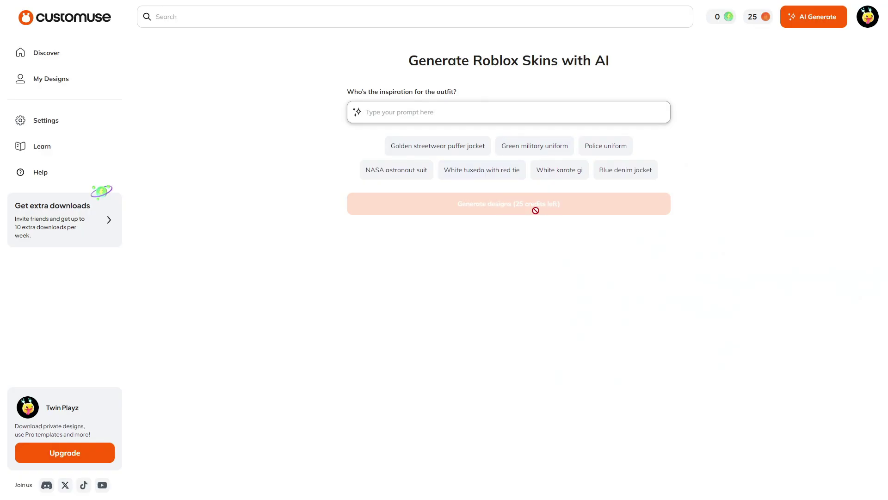
pyautogui.click(87, 20)
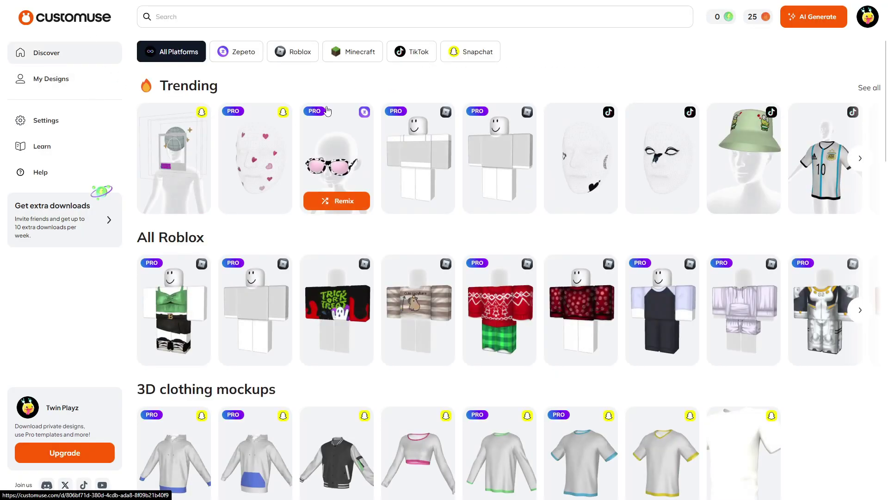
# - Filter to Roblox designs and open the full gallery, cancelling the search bar
pyautogui.click(288, 61)
pyautogui.scroll(-5, 338, 134)
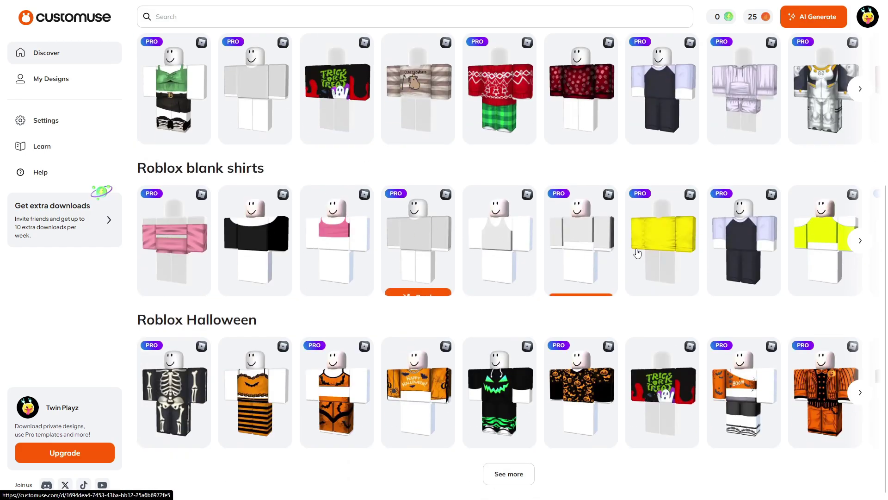
pyautogui.click(510, 475)
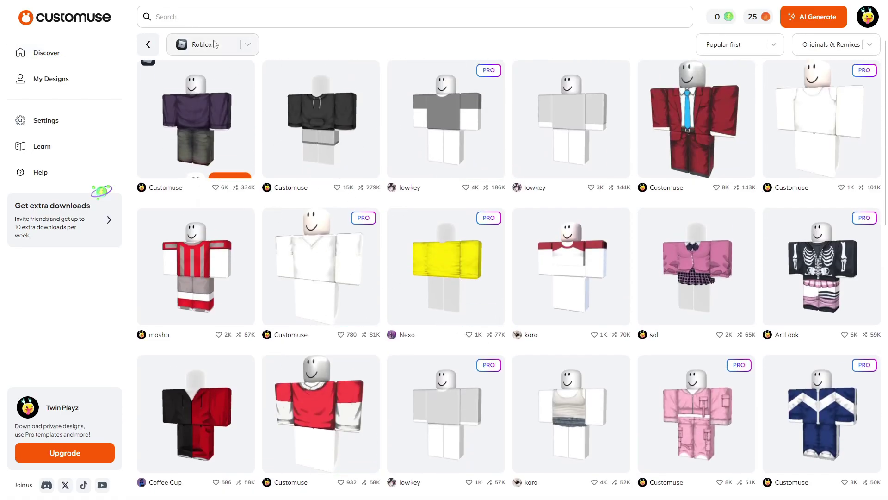
pyautogui.click(185, 23)
pyautogui.click(854, 21)
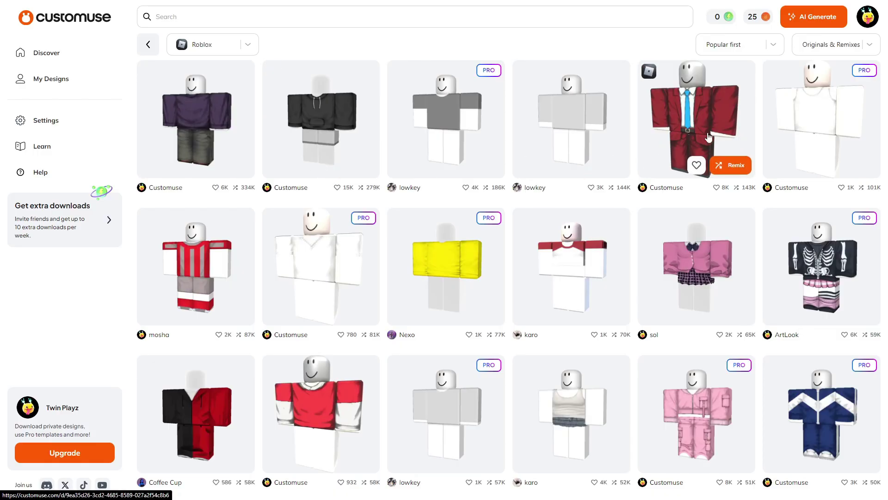
# - Browse the popular-first Roblox listing of originals and remixes
pyautogui.scroll(-3, 685, 123)
pyautogui.scroll(3, 754, 143)
pyautogui.scroll(-7, 390, 232)
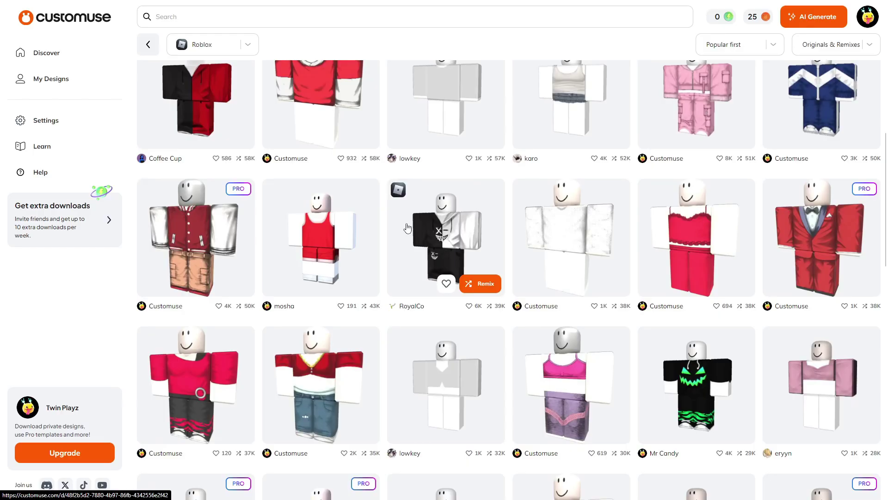
pyautogui.scroll(-5, 407, 228)
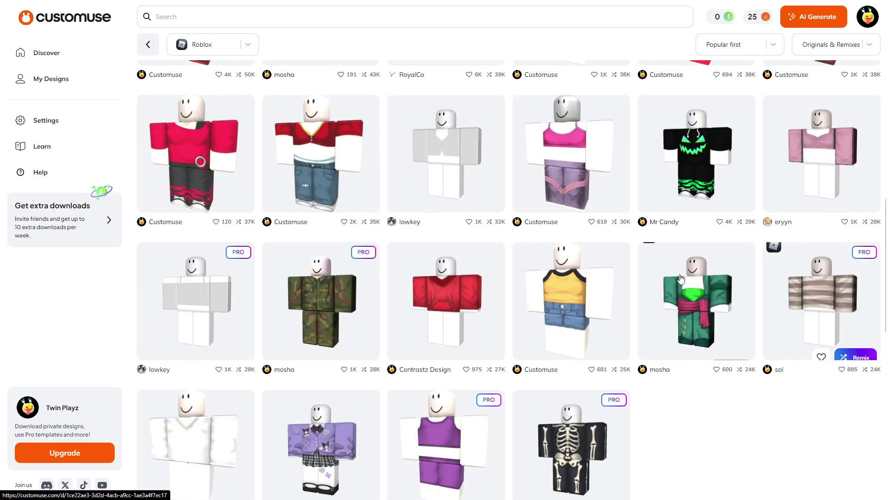
pyautogui.scroll(-5, 699, 324)
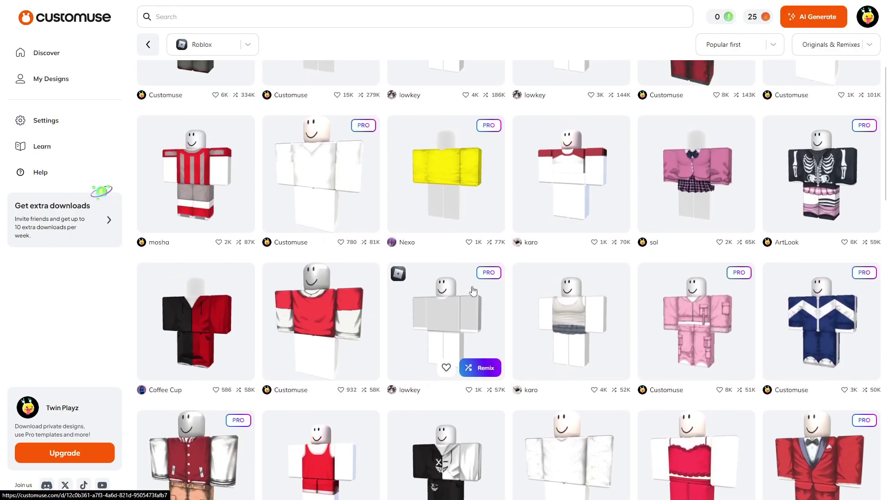
pyautogui.scroll(2, 471, 268)
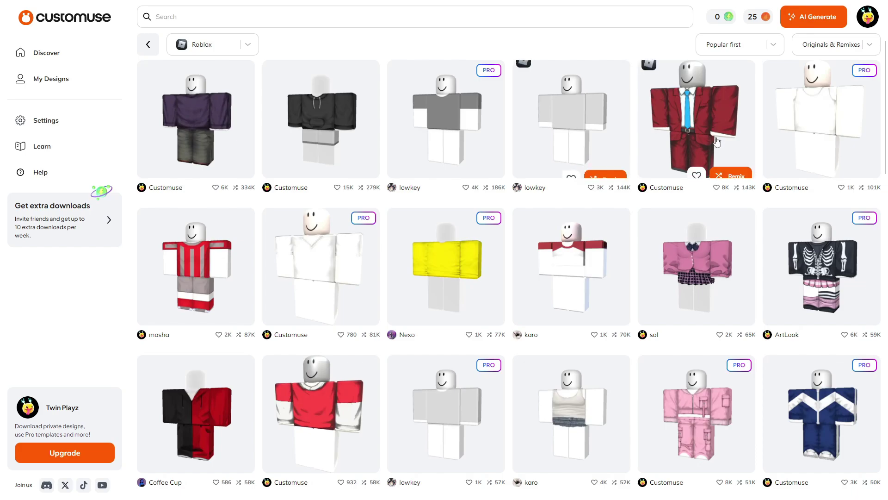
# - Open the Relaxed hoodie by Customuse, spin its black preview, and review its remixes list
pyautogui.click(332, 127)
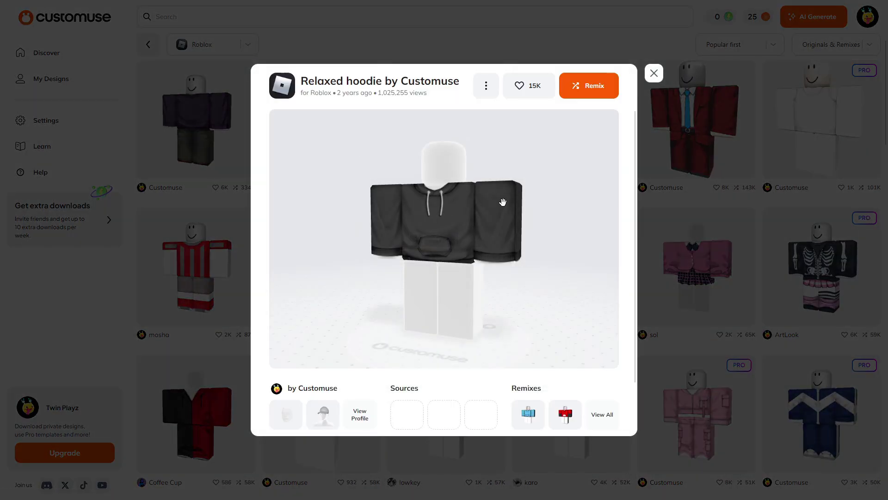
pyautogui.moveTo(539, 191); pyautogui.dragTo(394, 327)
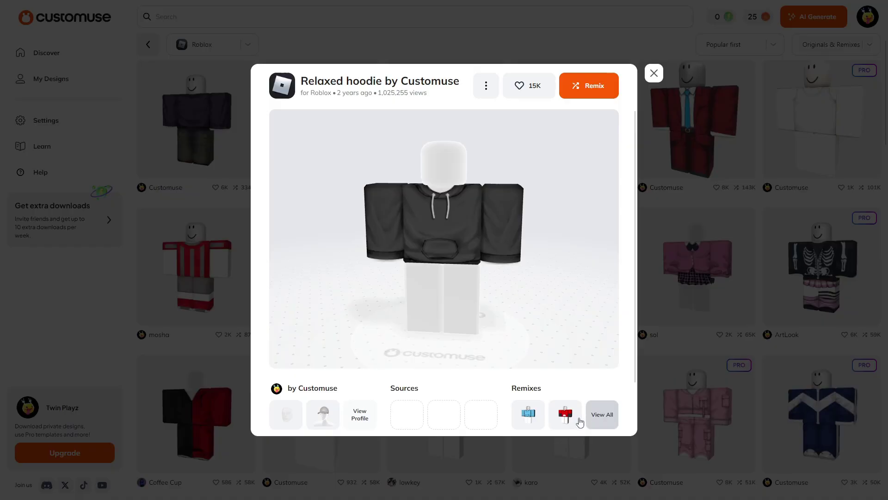
pyautogui.click(606, 423)
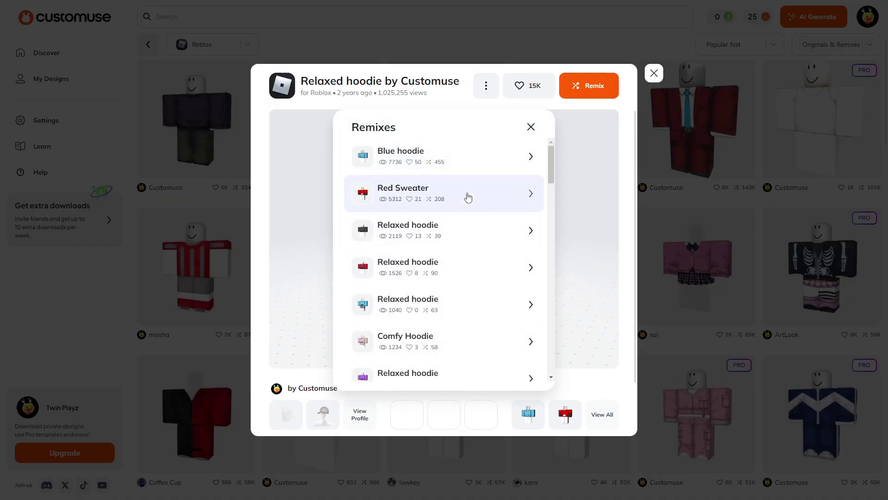
pyautogui.scroll(-5, 467, 203)
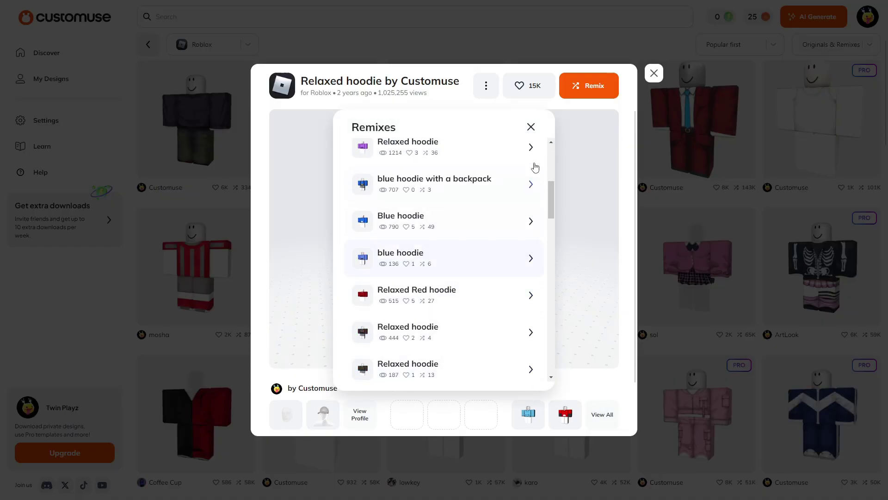
pyautogui.click(531, 128)
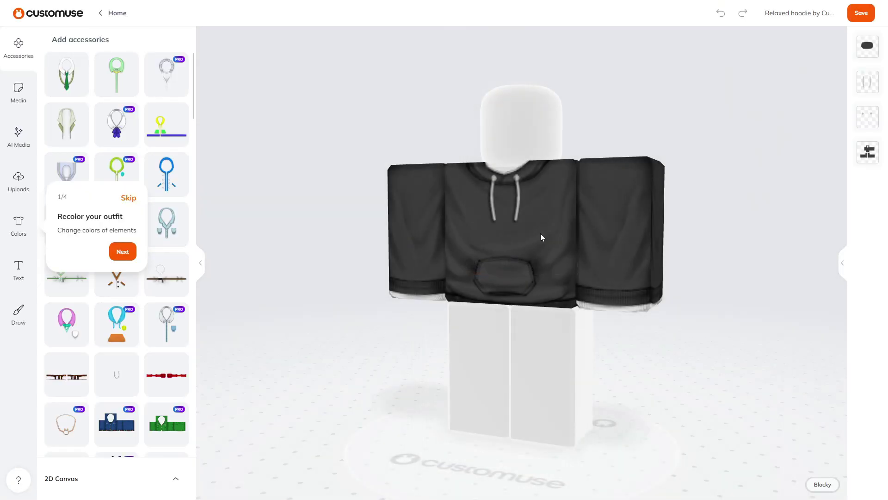
# - Rotate the remixed Relaxed hoodie and skip the 'Recolor your outfit' tip
pyautogui.moveTo(636, 174)
pyautogui.mouseDown()
pyautogui.moveTo(537, 205)
pyautogui.moveTo(451, 193)
pyautogui.moveTo(563, 180)
pyautogui.moveTo(641, 184)
pyautogui.mouseUp()
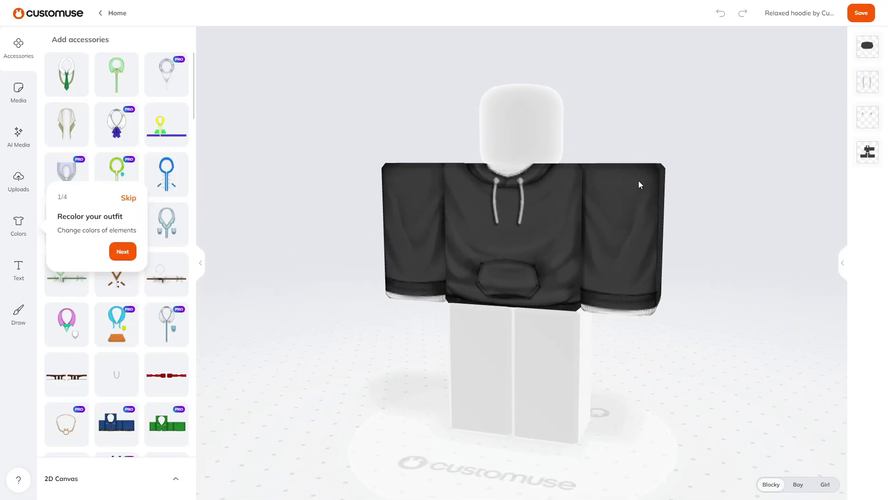
pyautogui.click(128, 199)
pyautogui.moveTo(576, 216)
pyautogui.mouseDown()
pyautogui.moveTo(426, 214)
pyautogui.moveTo(641, 224)
pyautogui.moveTo(581, 222)
pyautogui.mouseUp()
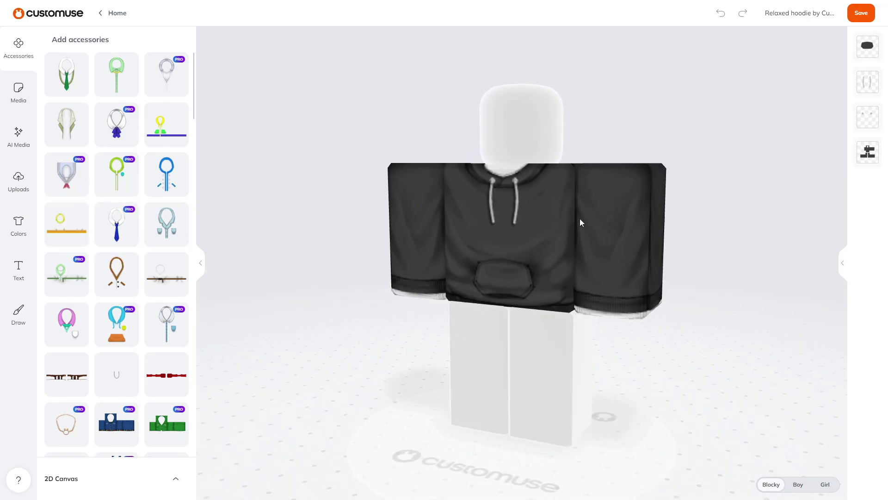
# - Try light blue and blue on the Fabric 1 hoodie body, then return it to dark grey
pyautogui.click(843, 269)
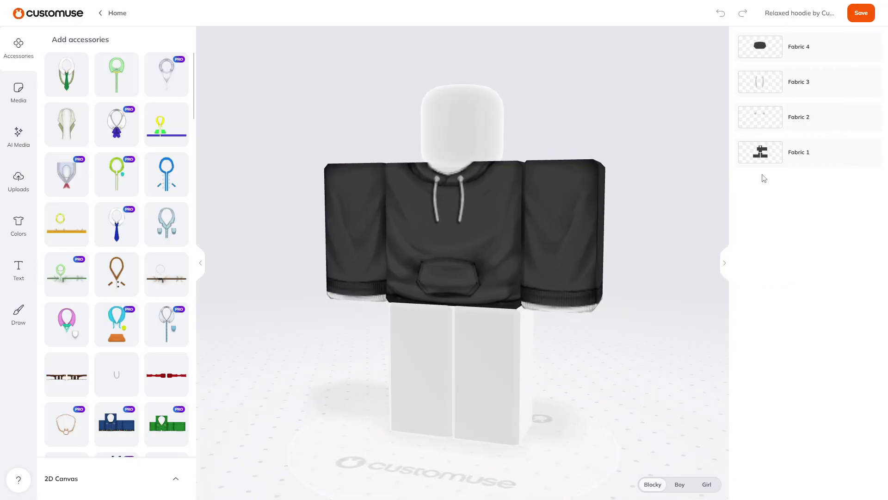
pyautogui.click(776, 158)
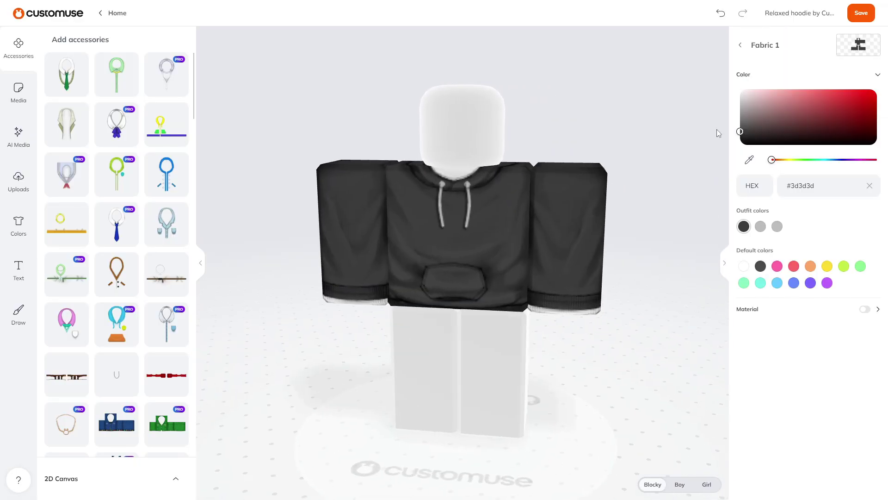
pyautogui.click(725, 263)
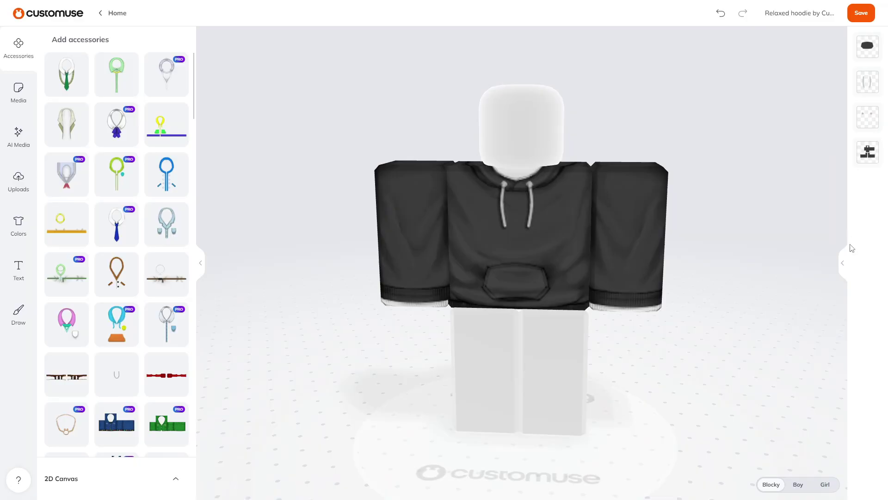
pyautogui.click(843, 261)
pyautogui.click(777, 159)
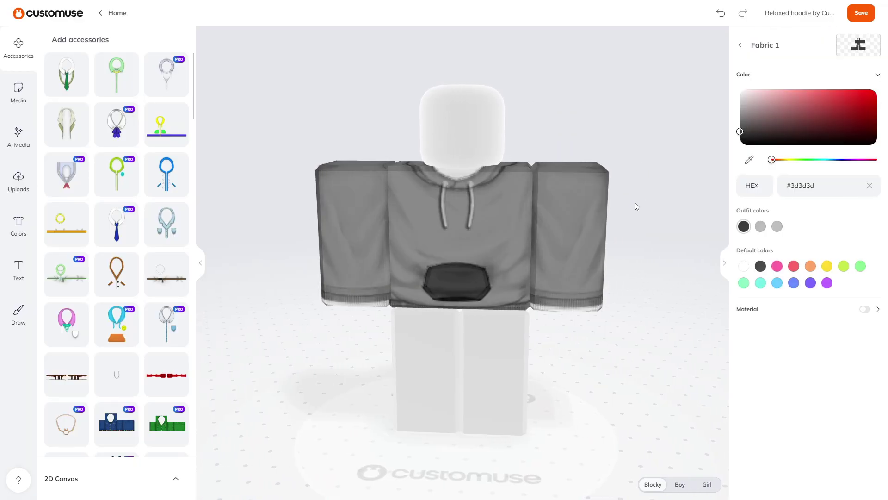
pyautogui.click(777, 282)
pyautogui.click(794, 282)
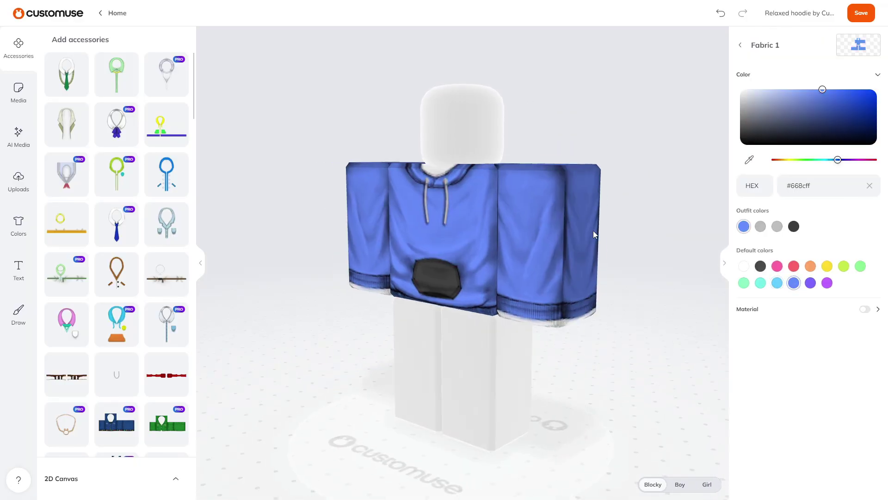
pyautogui.click(760, 266)
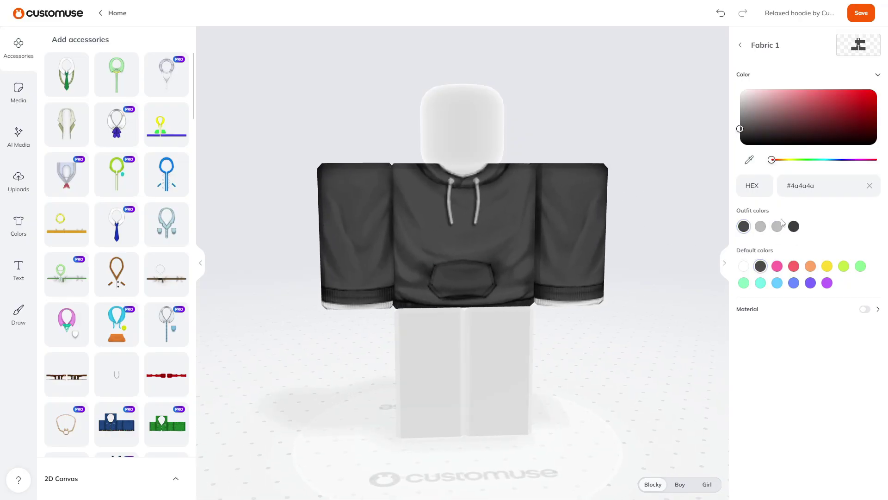
pyautogui.click(740, 45)
# - Inspect Fabric 2, then change the Fabric 3 drawstring colour
pyautogui.click(807, 121)
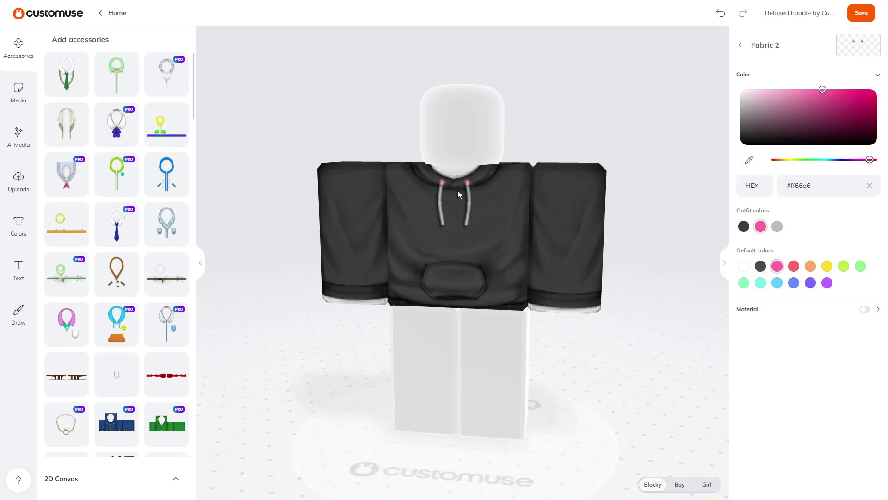
pyautogui.scroll(3, 458, 193)
pyautogui.moveTo(555, 217); pyautogui.dragTo(593, 194)
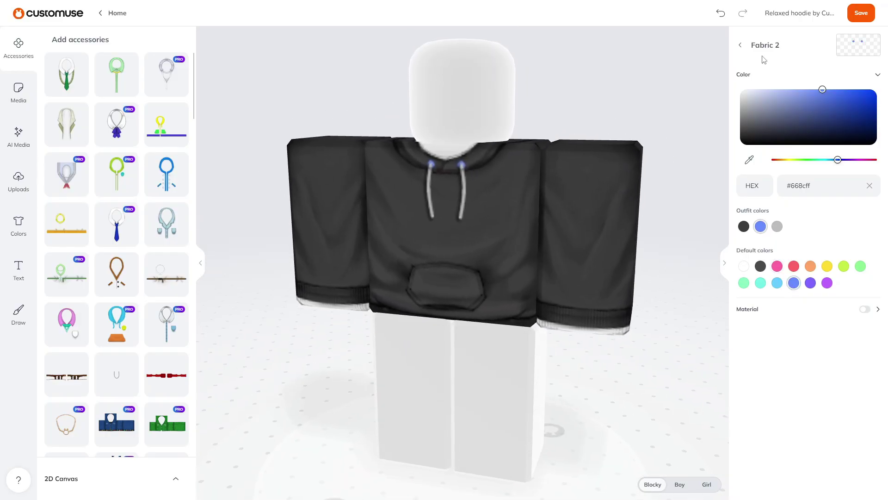
pyautogui.click(739, 45)
pyautogui.click(801, 87)
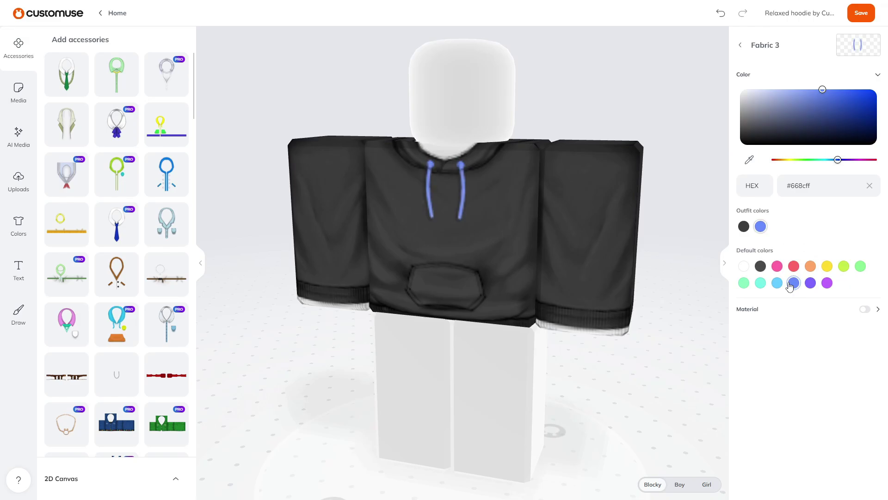
pyautogui.click(744, 226)
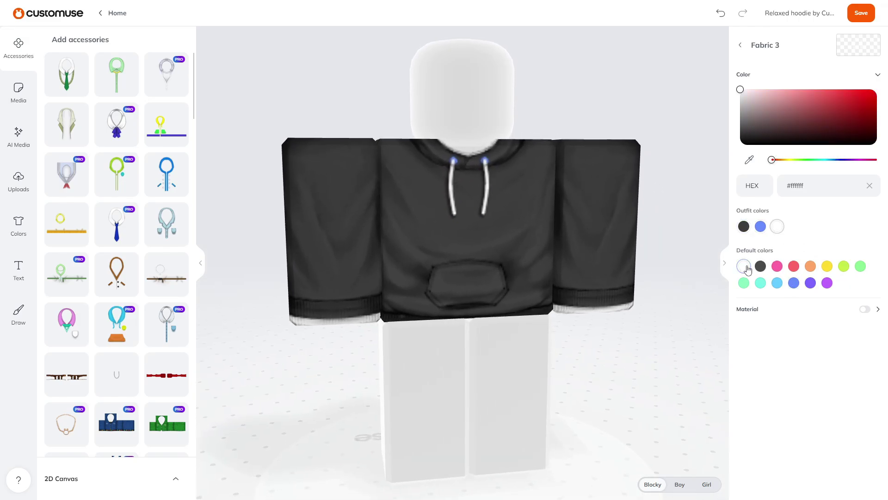
pyautogui.click(741, 46)
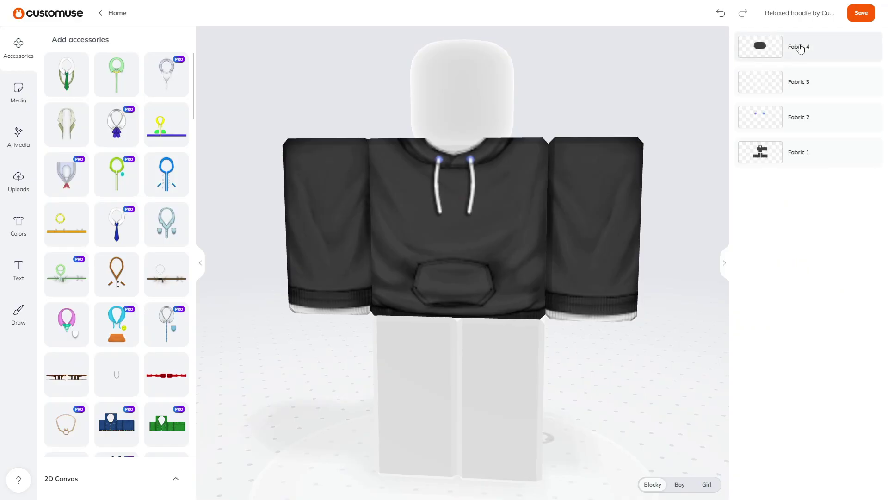
# - Colour the Fabric 4 pocket blue #668cff and check it from behind
pyautogui.click(797, 47)
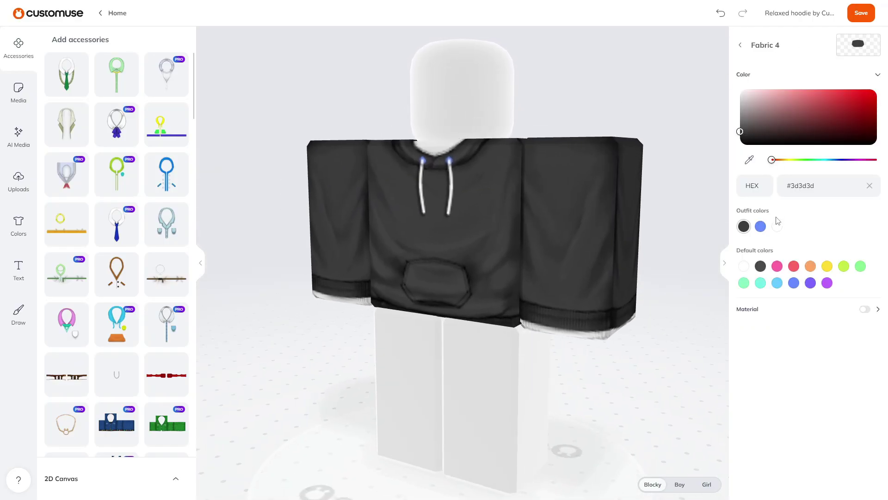
pyautogui.moveTo(638, 167)
pyautogui.mouseDown()
pyautogui.moveTo(537, 161)
pyautogui.moveTo(654, 175)
pyautogui.mouseUp()
pyautogui.click(741, 45)
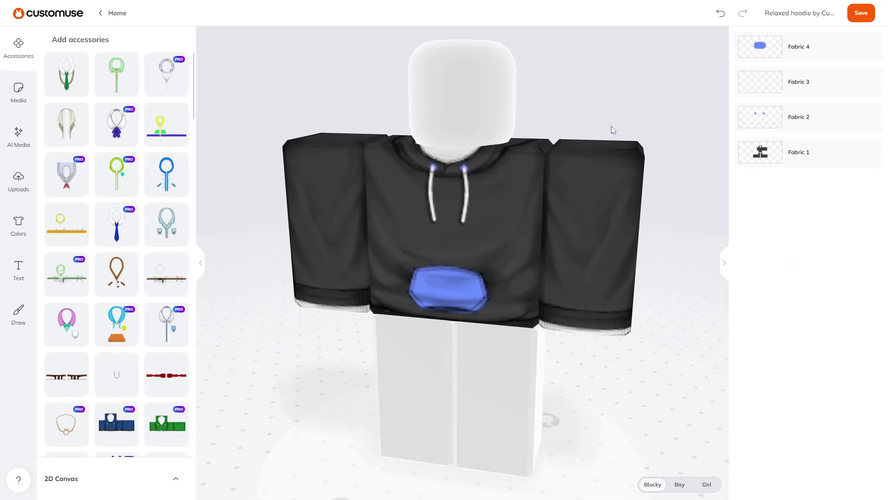
pyautogui.moveTo(697, 116); pyautogui.dragTo(637, 104)
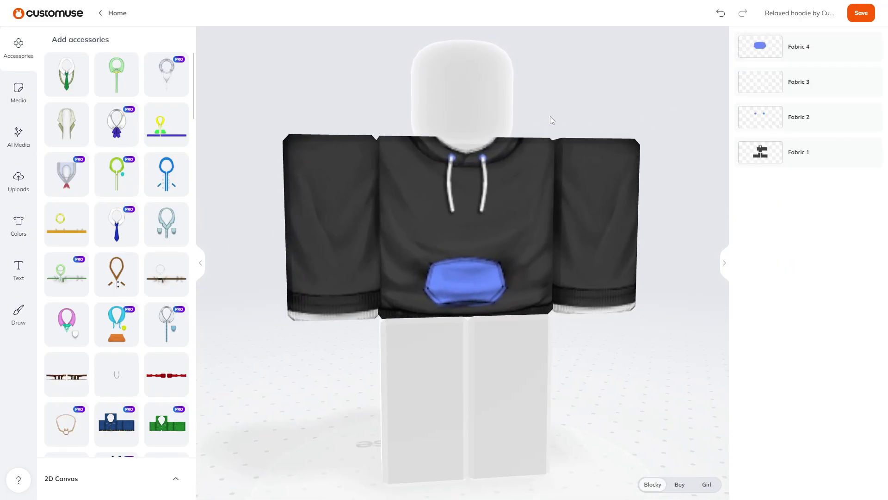
# - Try the suspenders accessory on the hoodie, then delete it
pyautogui.scroll(-15, 92, 184)
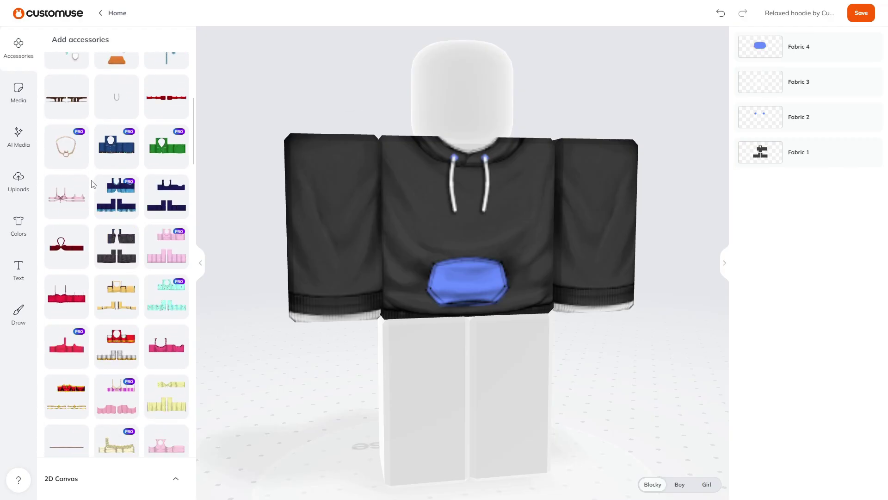
pyautogui.scroll(-8, 111, 185)
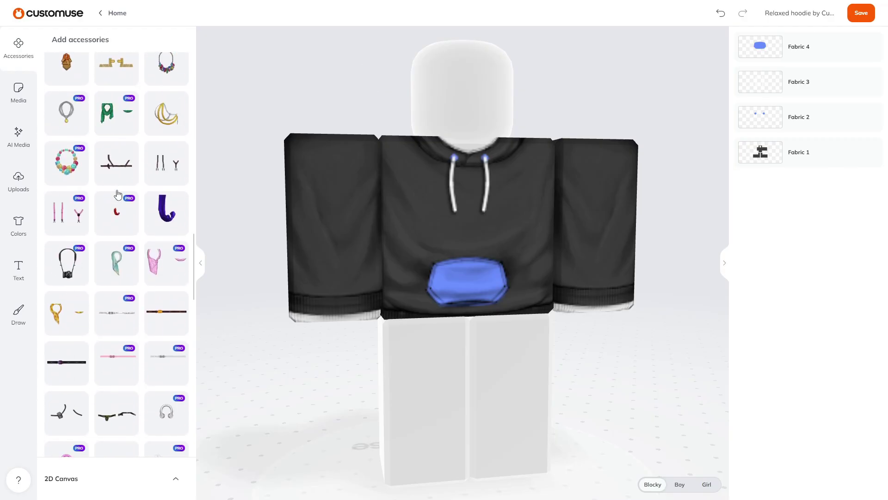
pyautogui.click(172, 163)
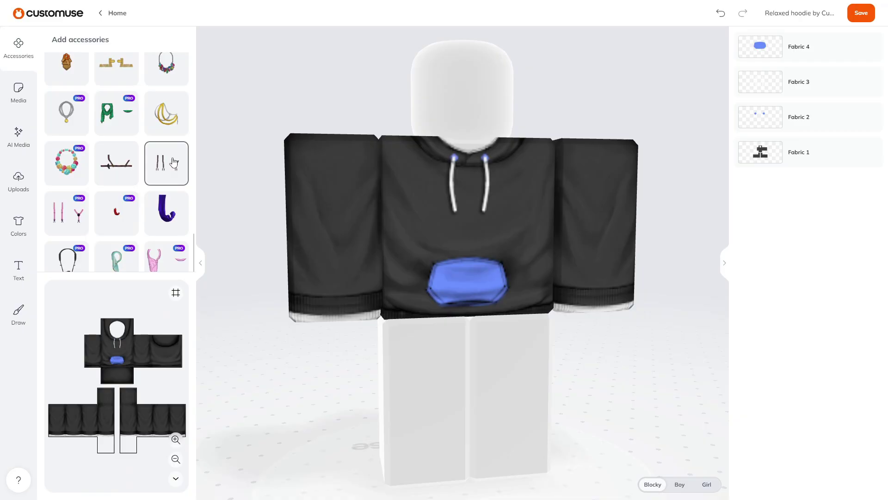
pyautogui.click(174, 162)
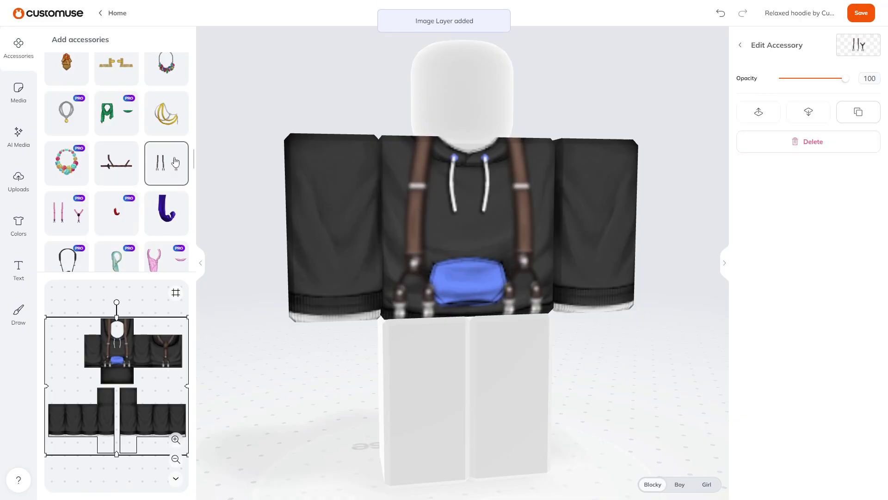
pyautogui.click(741, 45)
pyautogui.click(799, 62)
pyautogui.click(806, 139)
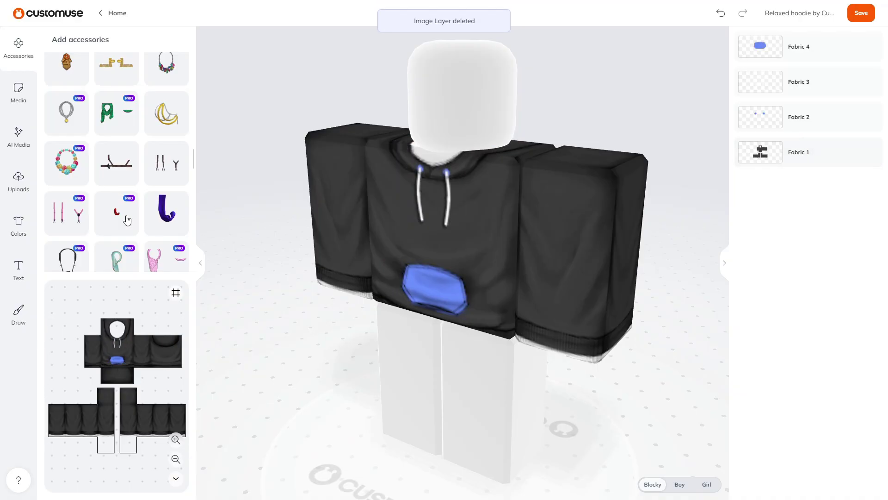
# - Add a round silver chain and a longer necklace, then delete the round chain
pyautogui.scroll(-1, 174, 268)
pyautogui.scroll(-4, 173, 259)
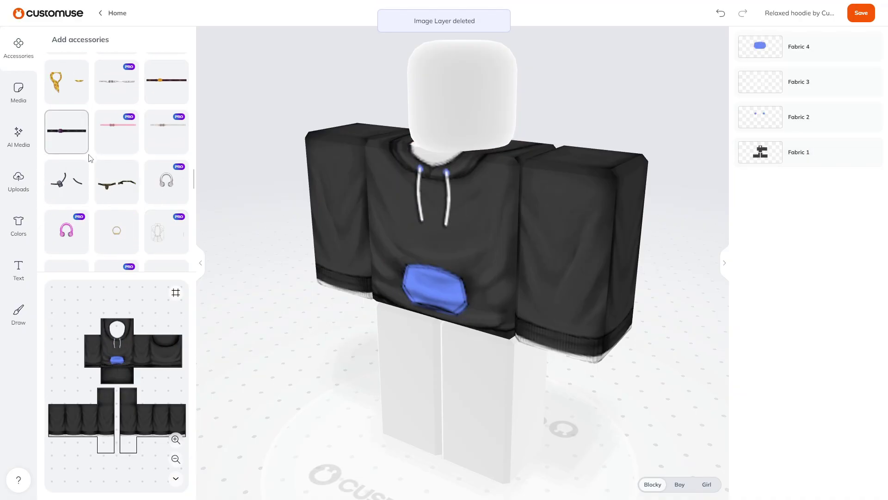
pyautogui.scroll(-10, 92, 160)
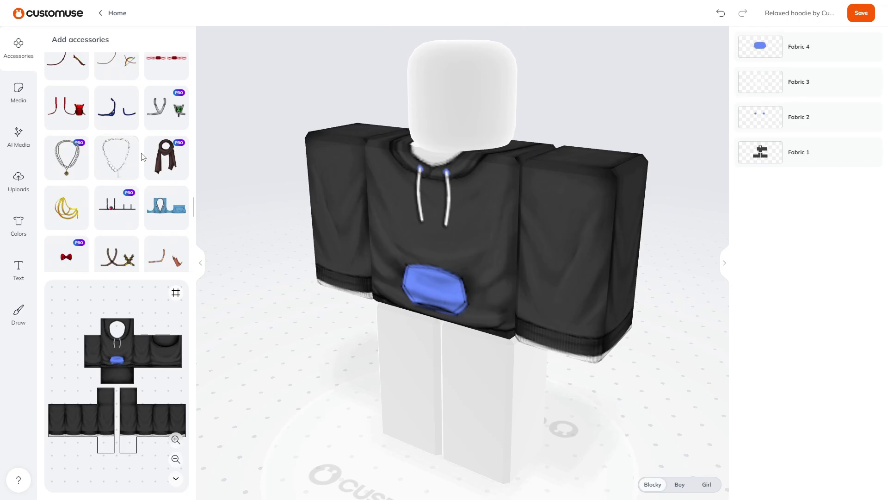
pyautogui.scroll(-5, 132, 157)
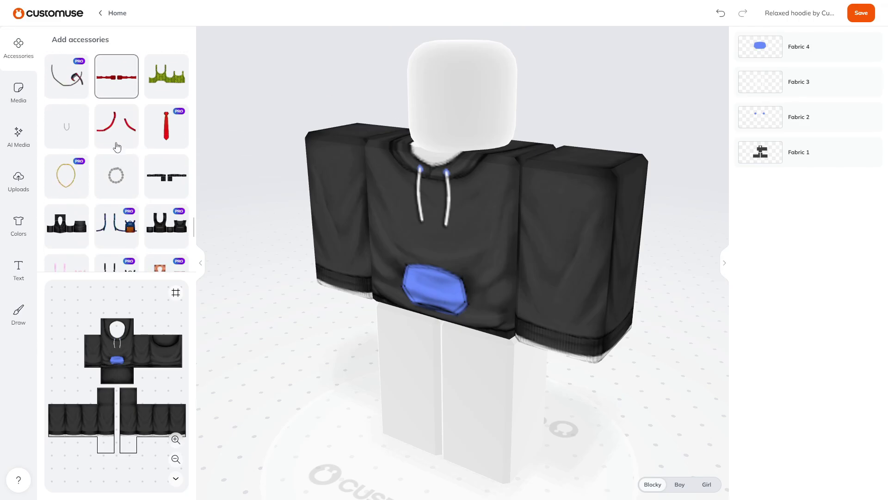
pyautogui.click(119, 186)
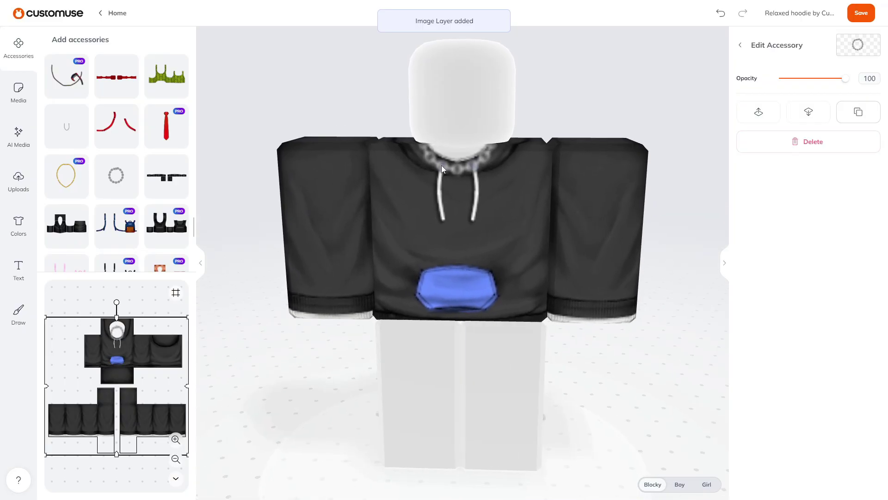
pyautogui.scroll(-10, 147, 196)
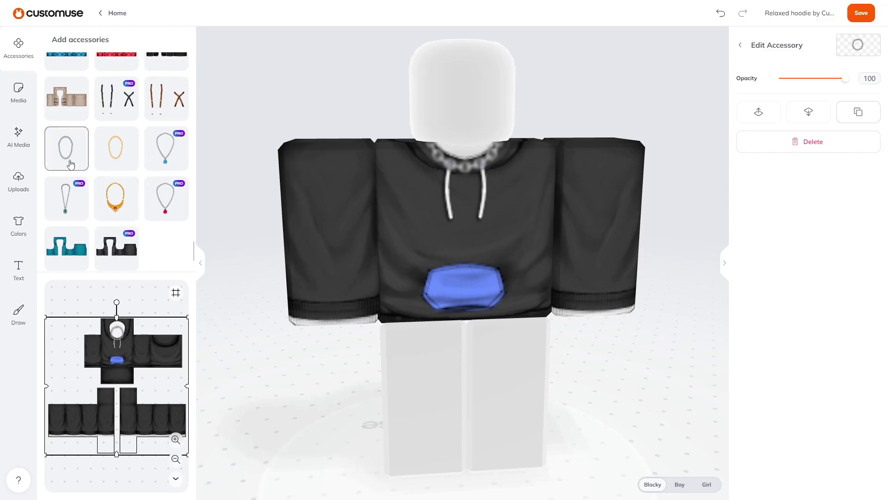
pyautogui.click(68, 160)
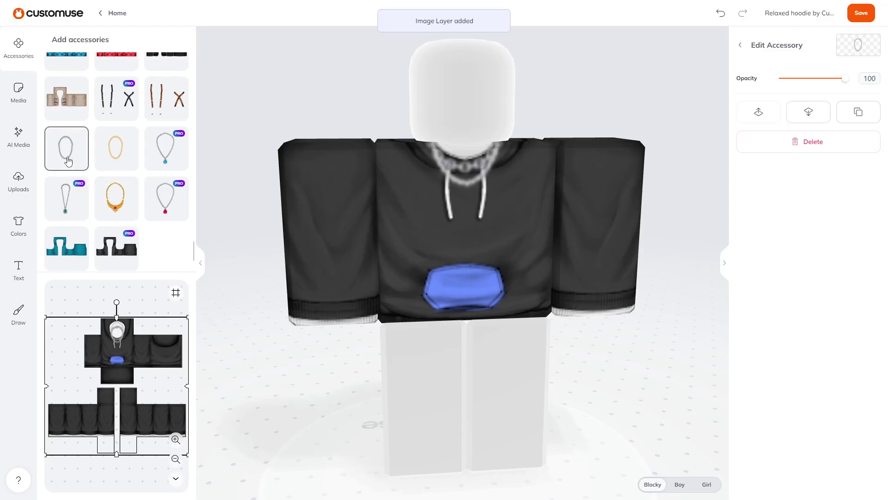
pyautogui.click(742, 46)
pyautogui.click(811, 82)
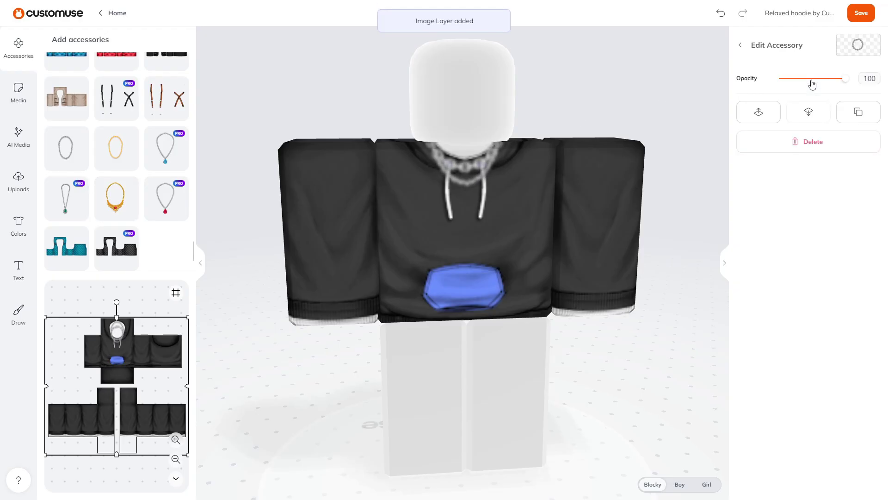
pyautogui.click(808, 142)
# - Fade the silver necklace to 39% opacity, then delete it, keeping the gold chain
pyautogui.click(815, 45)
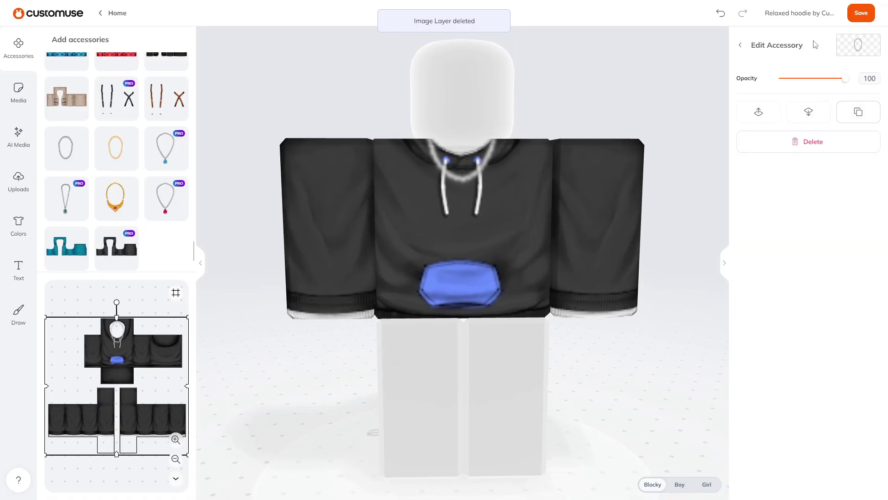
pyautogui.moveTo(845, 78); pyautogui.dragTo(805, 79)
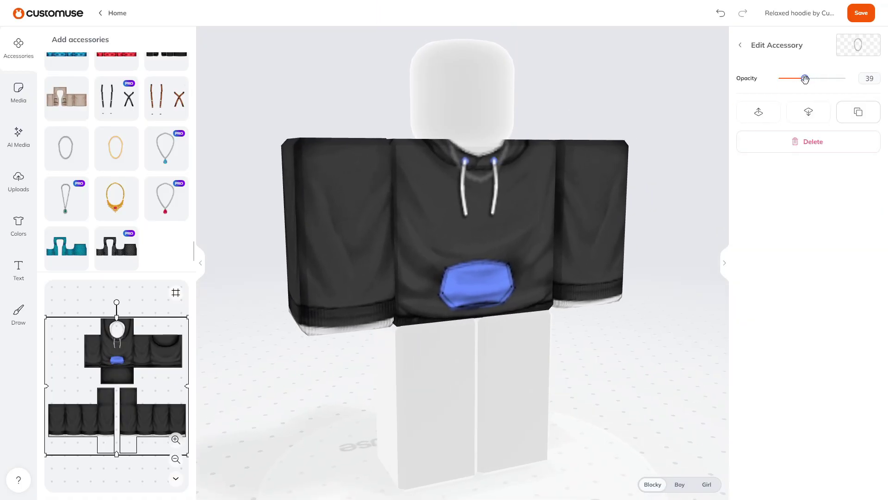
pyautogui.moveTo(567, 132); pyautogui.dragTo(549, 127)
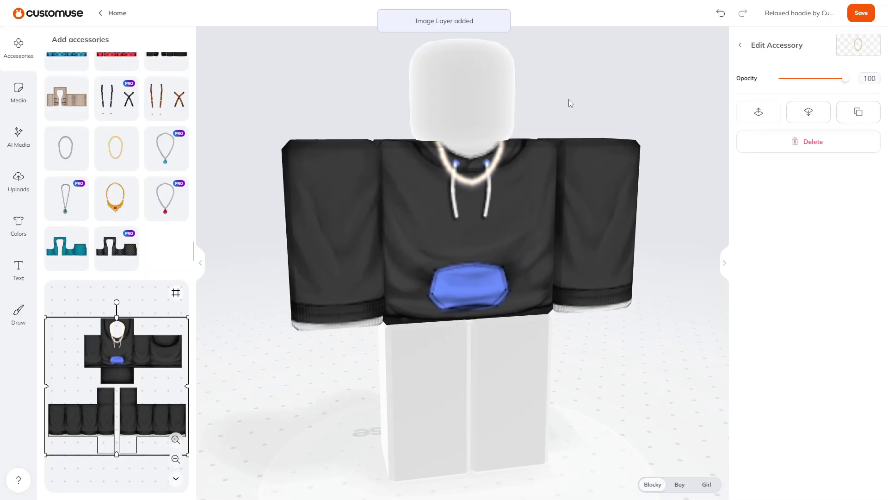
pyautogui.click(741, 47)
pyautogui.click(818, 88)
pyautogui.click(809, 140)
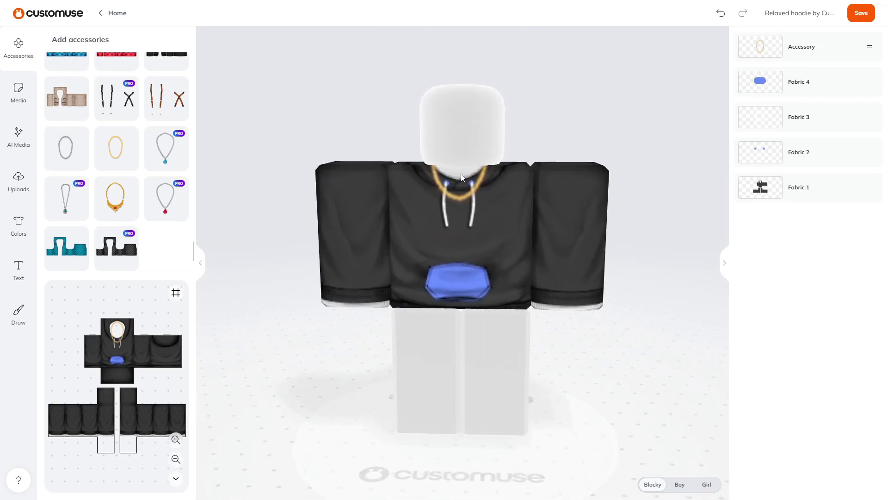
# - Drag the gold chain necklace into place around the hoodie's neck on the 2D canvas
pyautogui.click(26, 106)
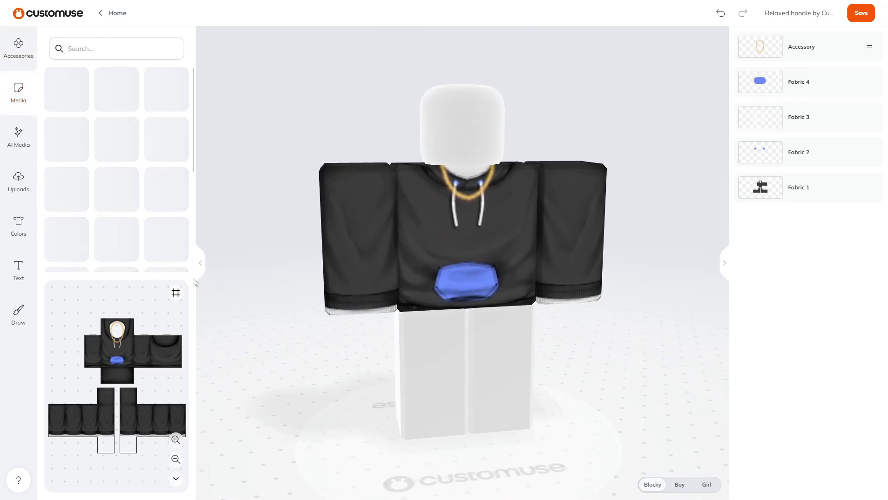
pyautogui.scroll(3, 129, 372)
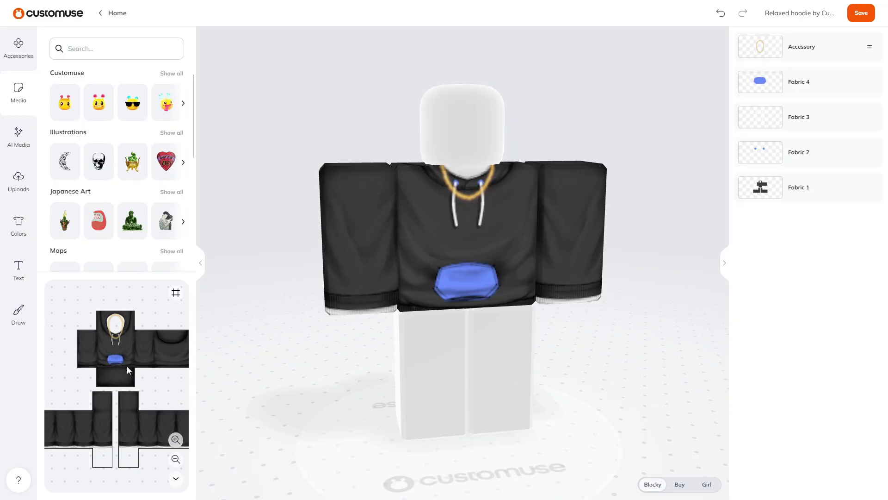
pyautogui.moveTo(125, 362)
pyautogui.mouseDown()
pyautogui.moveTo(133, 359)
pyautogui.moveTo(110, 360)
pyautogui.mouseUp()
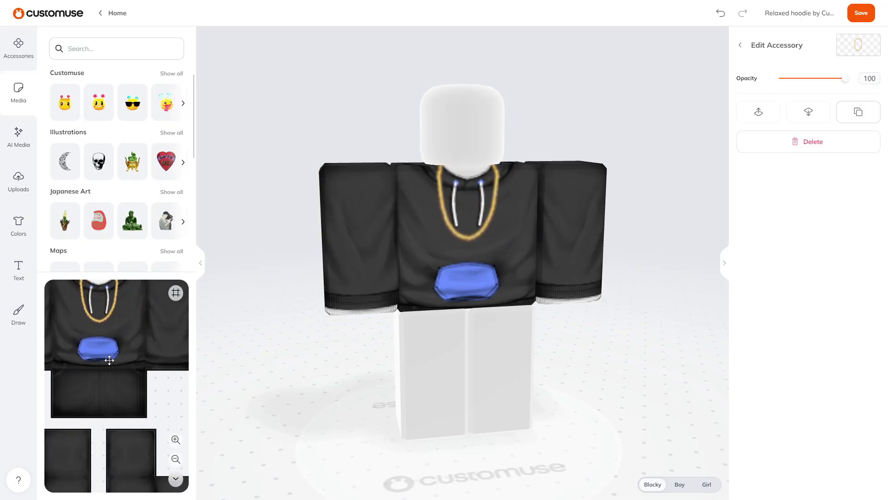
pyautogui.scroll(-3, 133, 386)
pyautogui.moveTo(111, 305); pyautogui.dragTo(108, 290)
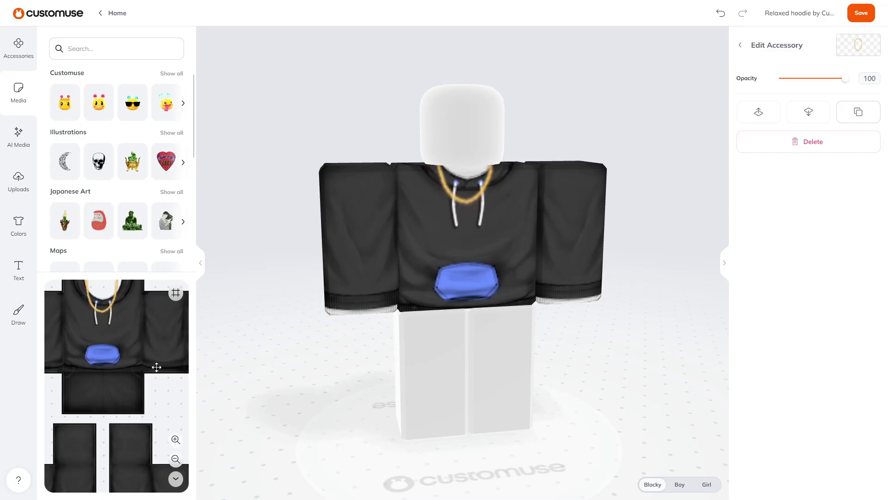